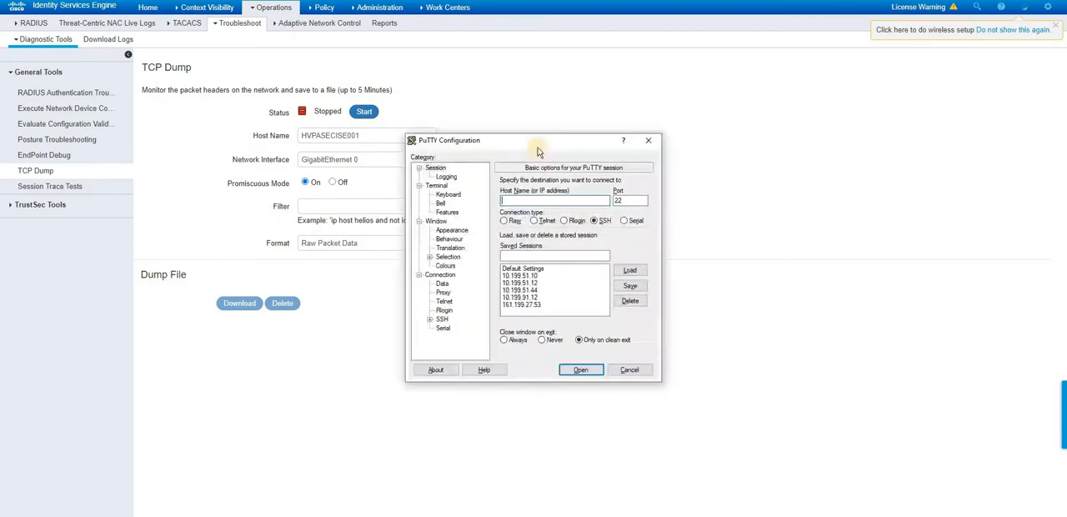
- Connect over SSH to 10.199.51.43 and submit the account username and password
text(10.199.51.43)
key(Return)
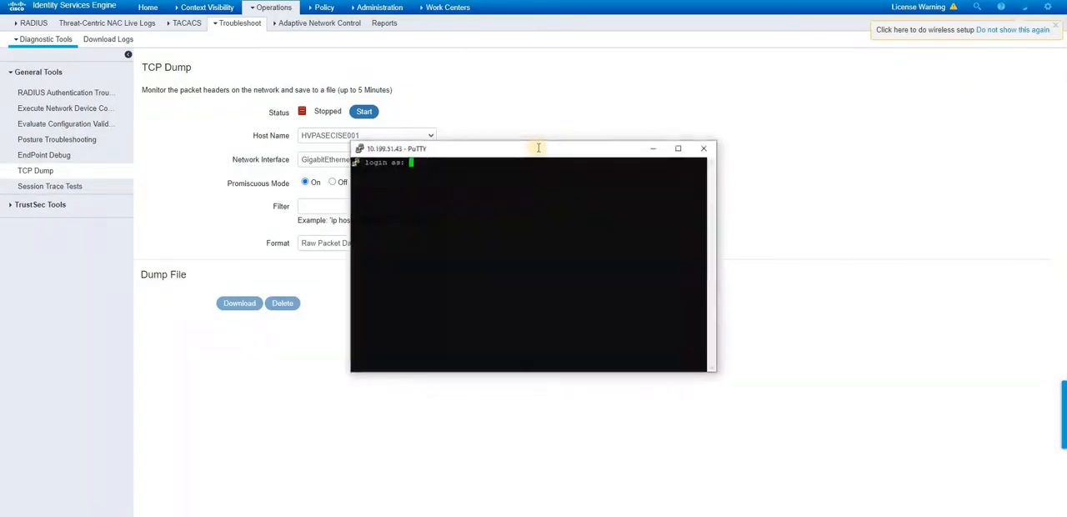
text(r003556)
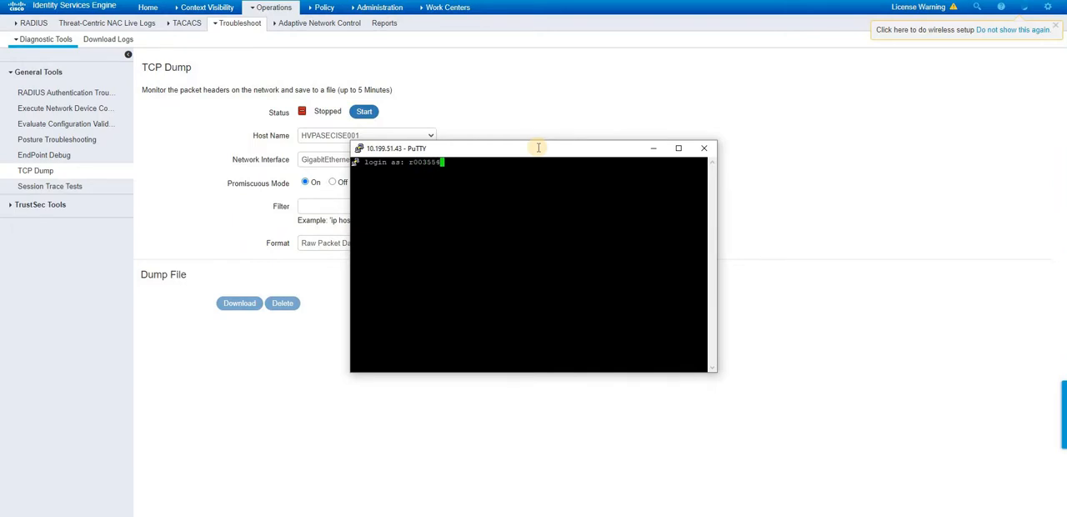
key(Return)
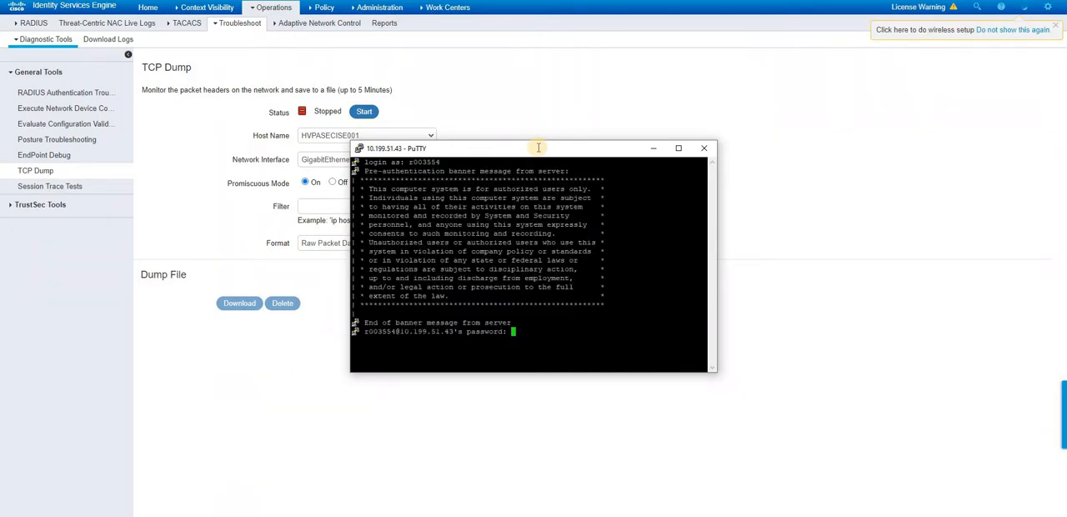
key(Return)
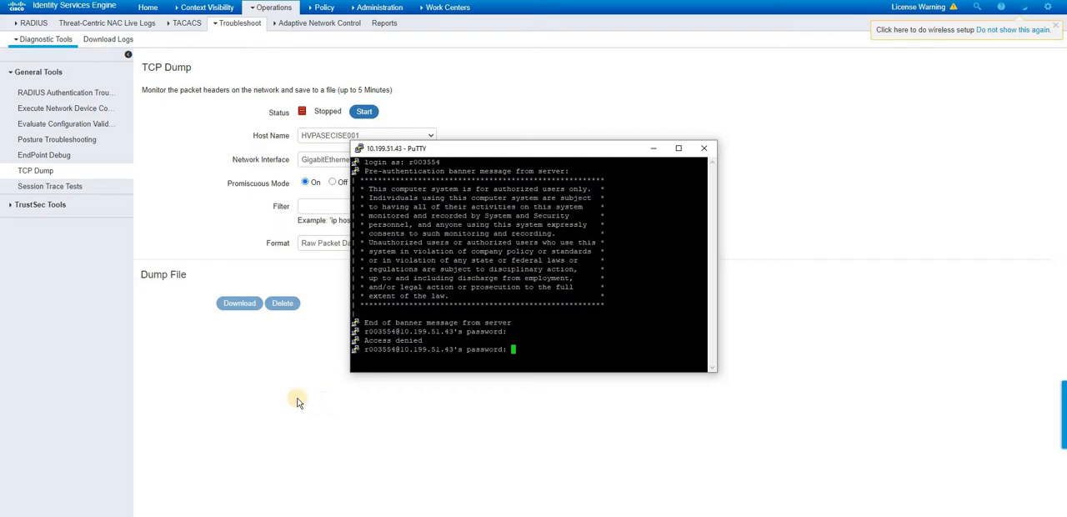
- Return to Identity Services Engine and locate the TCP Dump page among the troubleshooting diagnostic tools
click(310, 352)
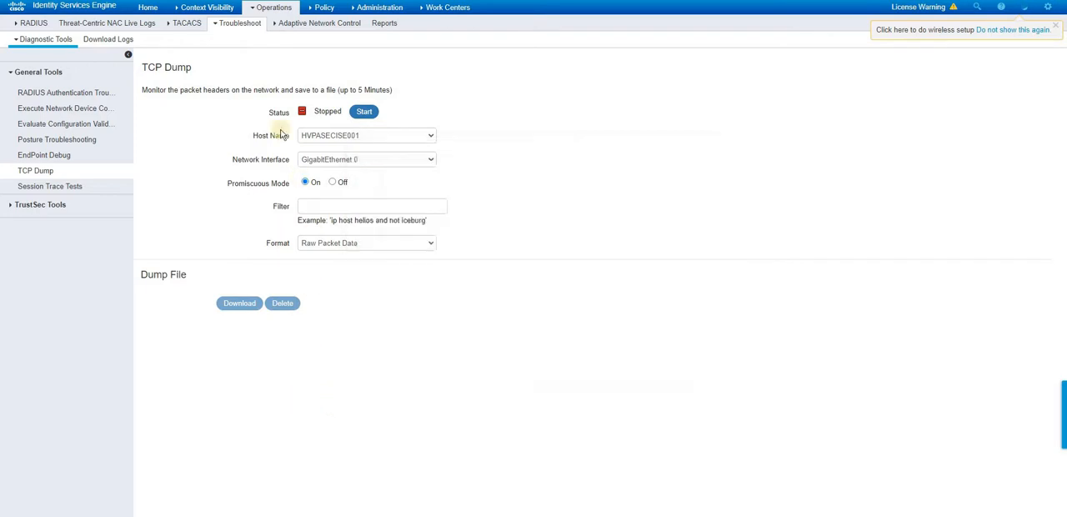
click(267, 8)
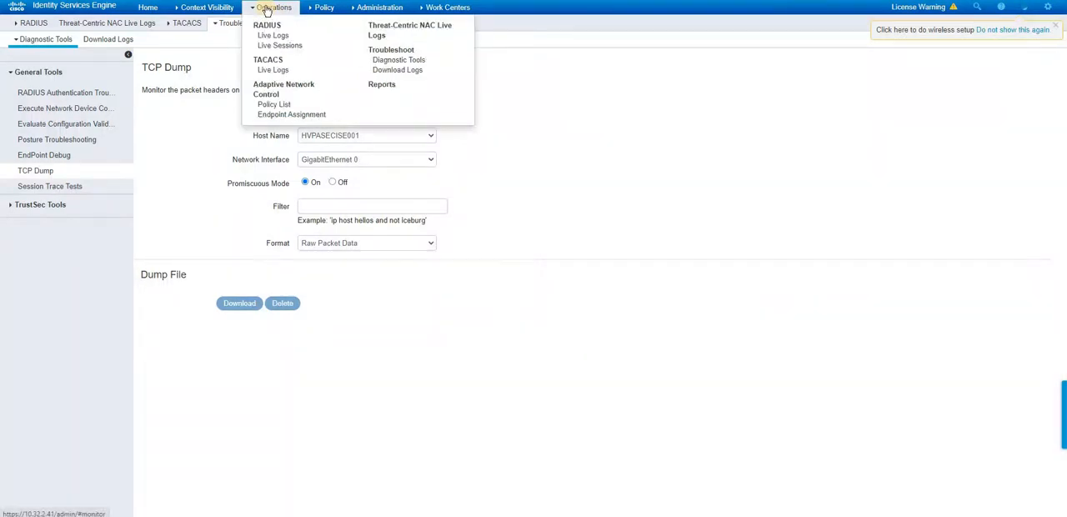
click(240, 23)
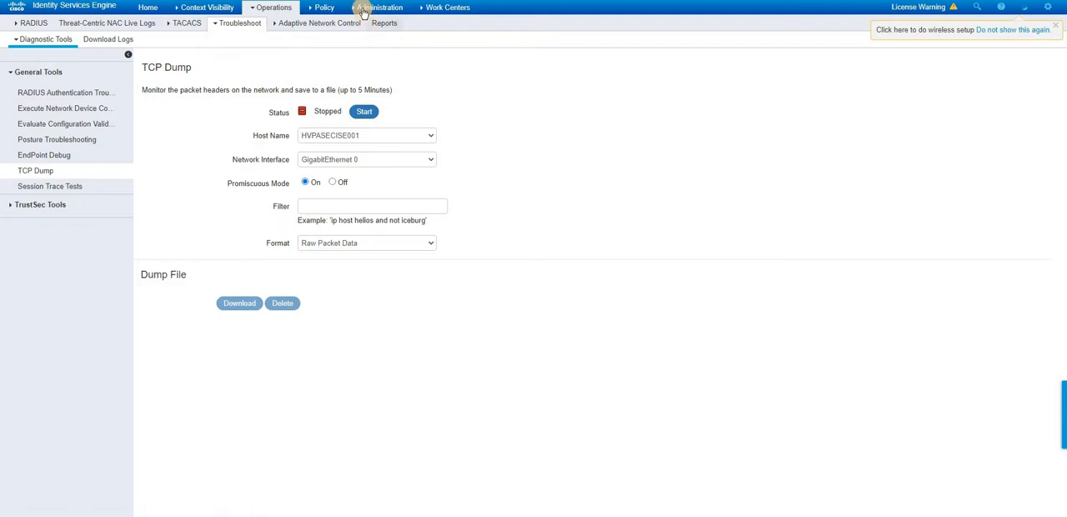
click(371, 7)
click(275, 10)
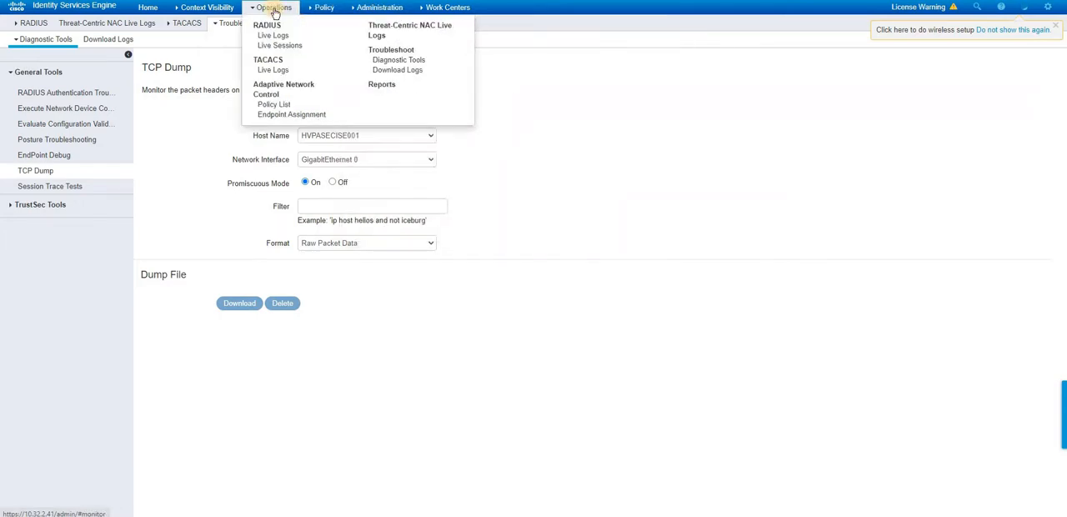
click(396, 64)
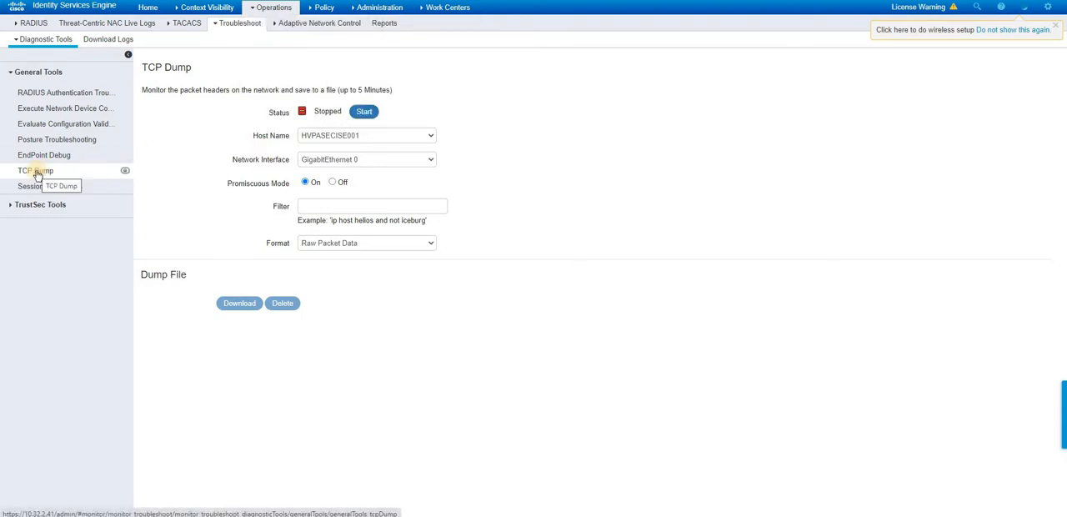
- Start a TCP dump on host HVPASECISE001 using the GigabitEthernet 0 interface
click(424, 165)
click(423, 166)
click(366, 112)
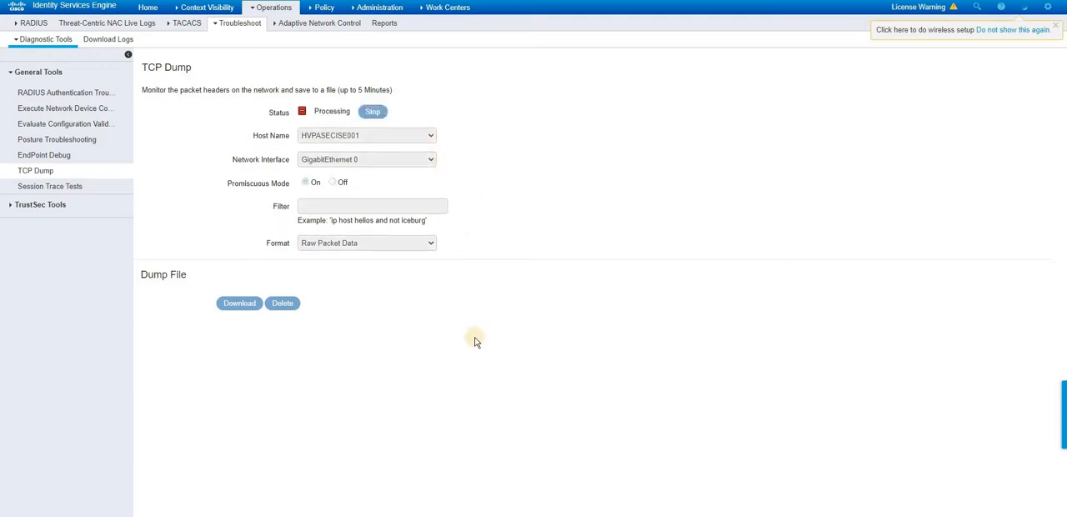
- Switch to the PuTTY session and submit the account password again while the capture is running
click(504, 490)
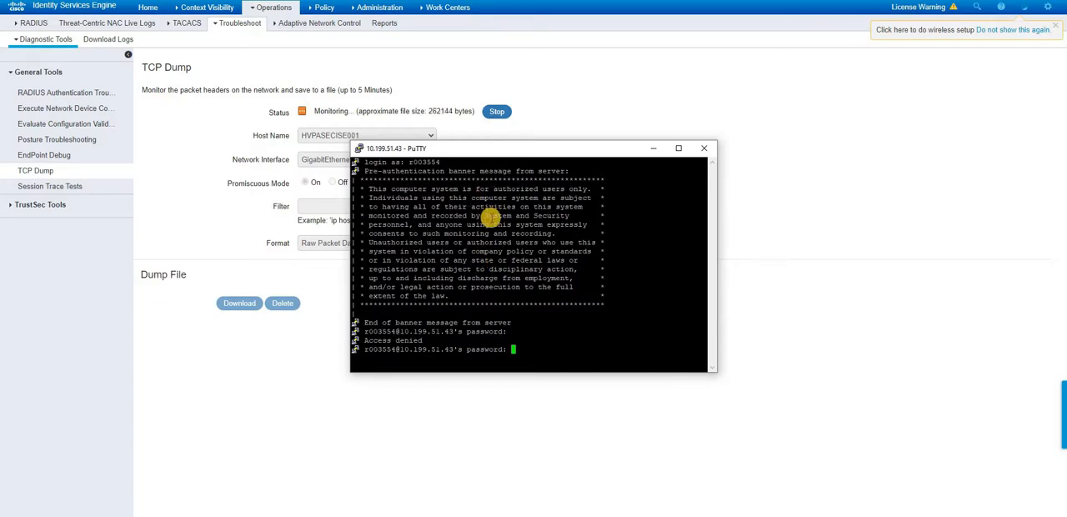
key(Return)
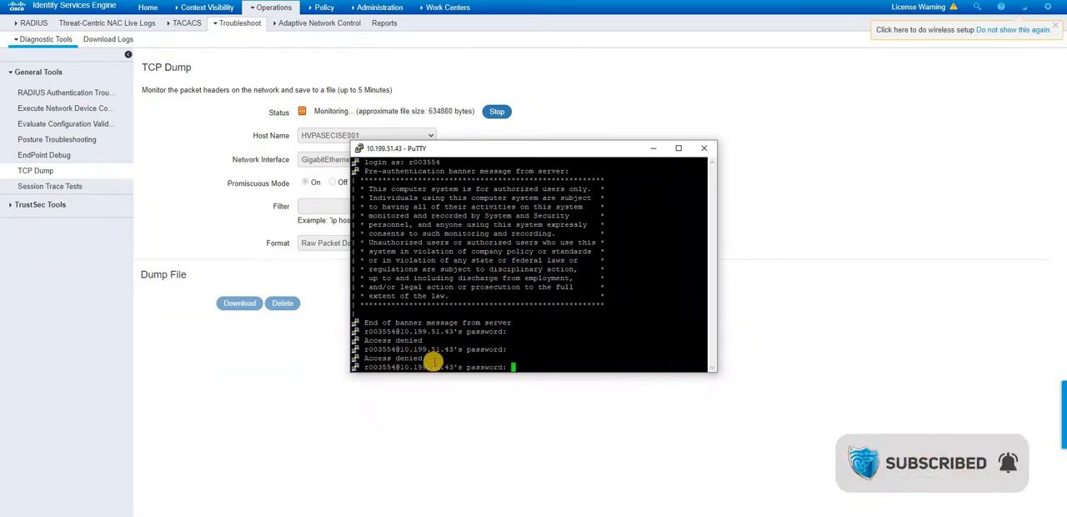
- In the ISE RADIUS live logs, open the newest listed failed authentication's details, examine its failure reason, and close the report
click(461, 421)
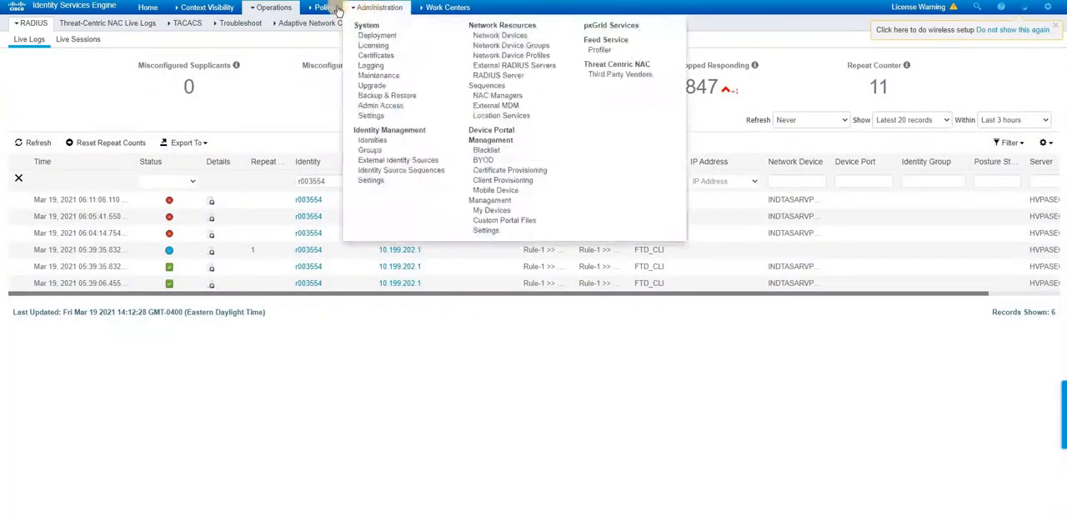
mouse_move(275, 17)
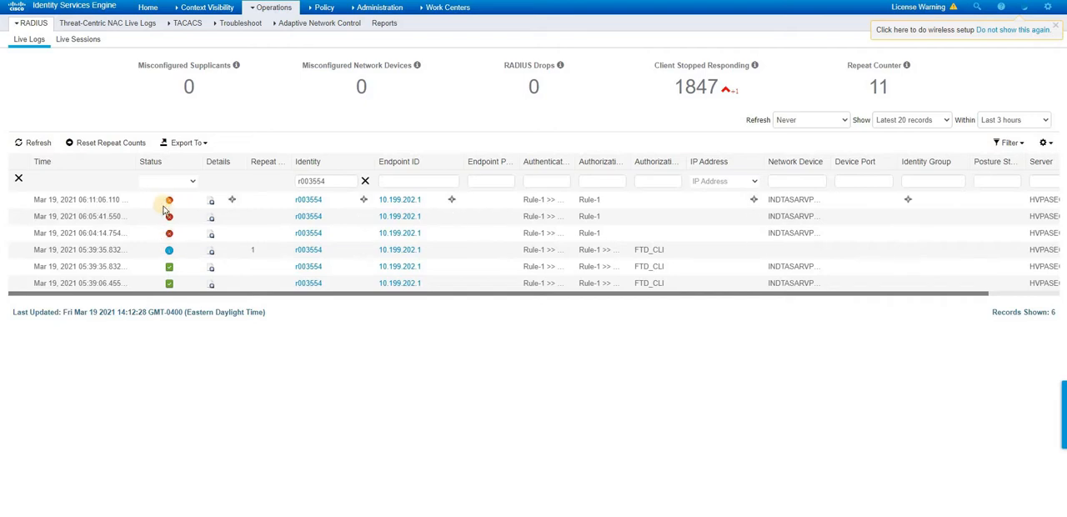
click(211, 201)
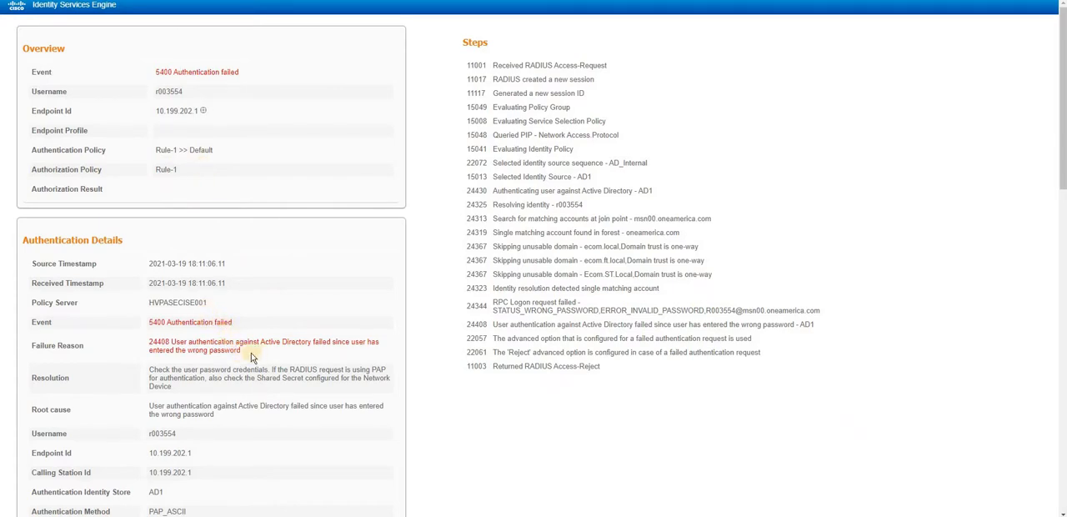
drag(243, 350, 149, 342)
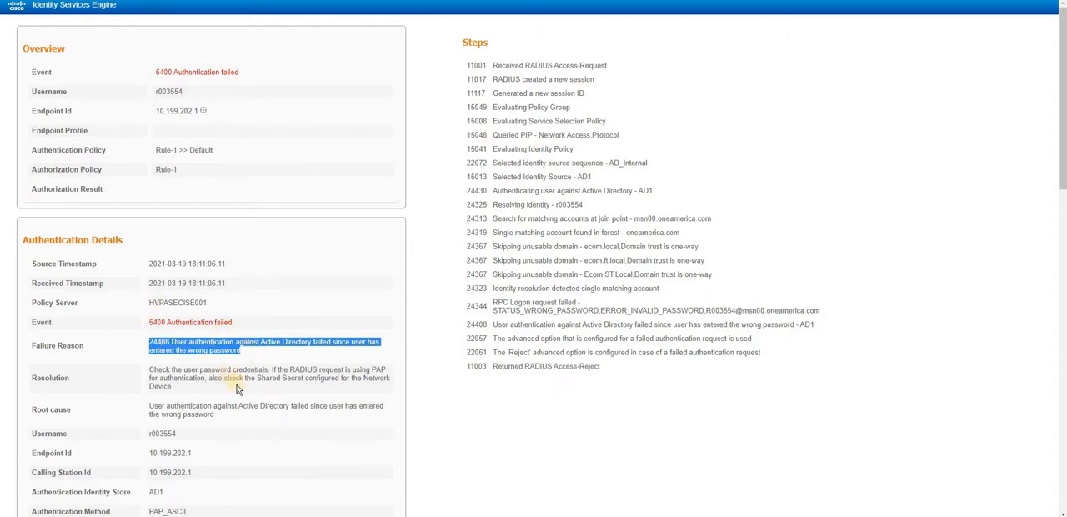
scroll(238, 387, down, 3)
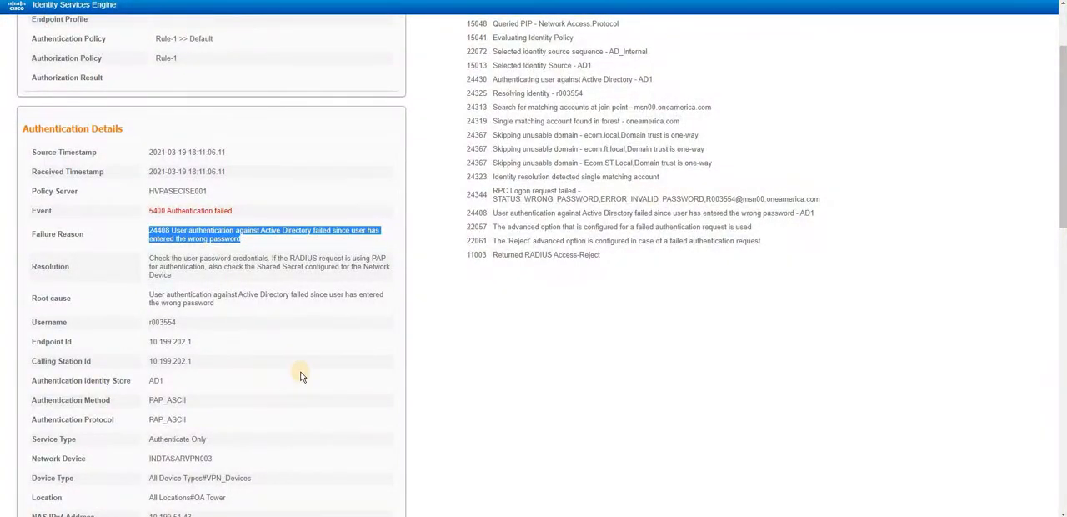
key(ctrl+w)
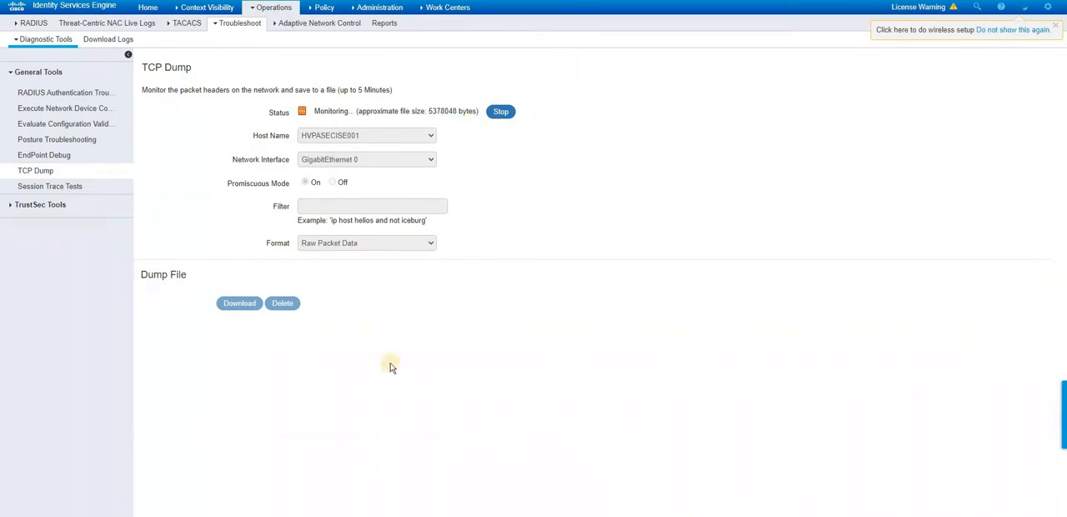
- Stop the TCP dump and download the capture as TCPDump (1).pcap
click(497, 115)
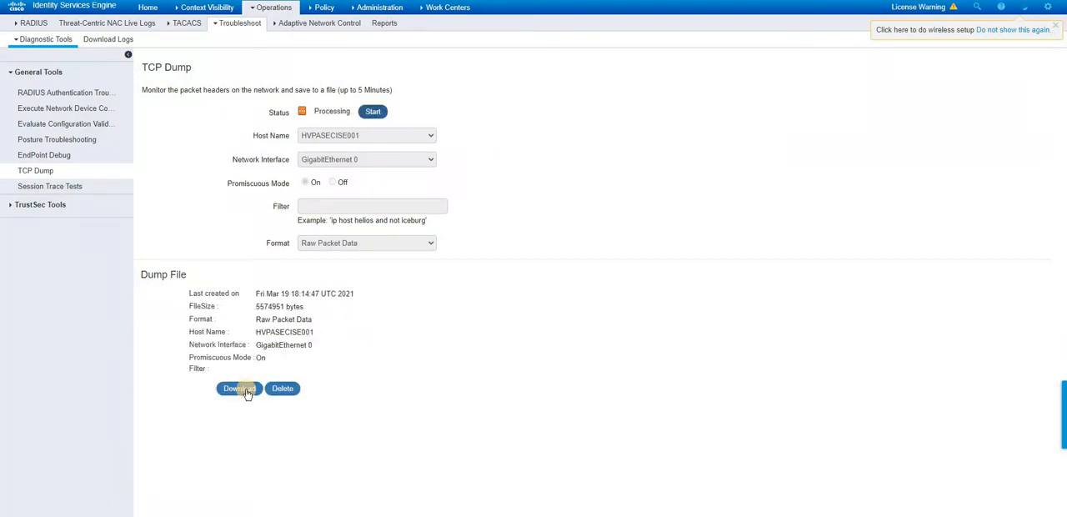
click(245, 390)
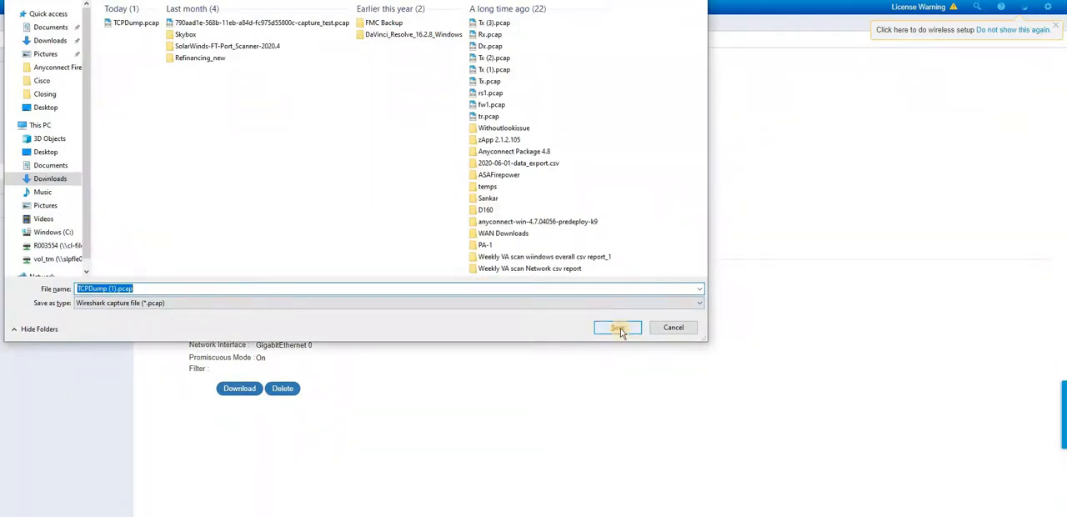
click(619, 329)
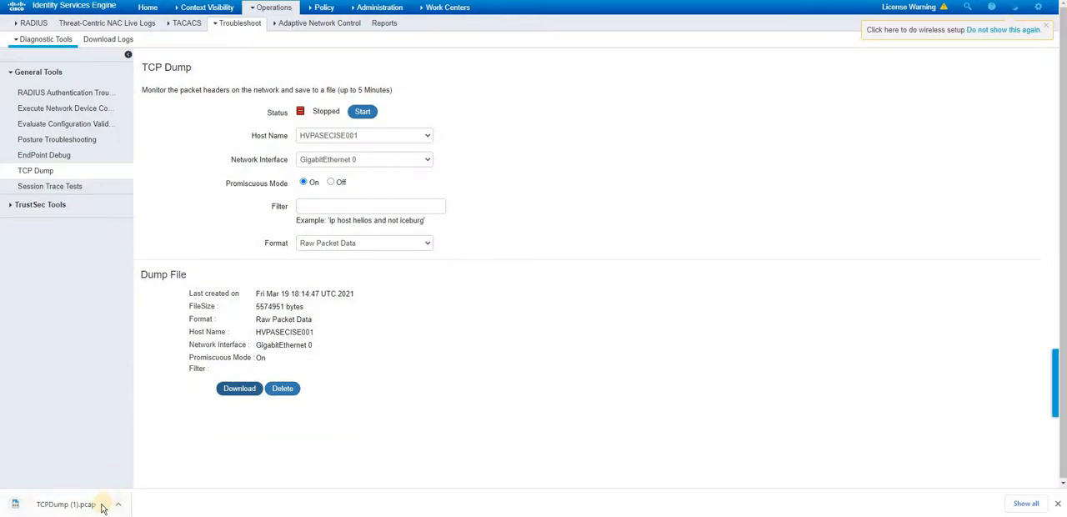
- Open TCPDump (1).pcap in Wireshark and bring up the RADIUS protocol preferences
click(69, 506)
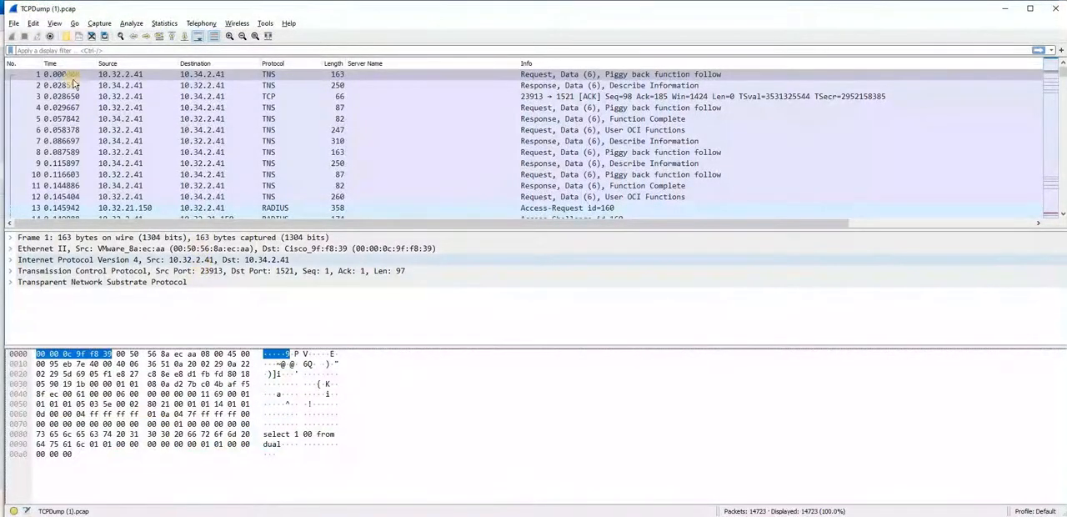
click(32, 23)
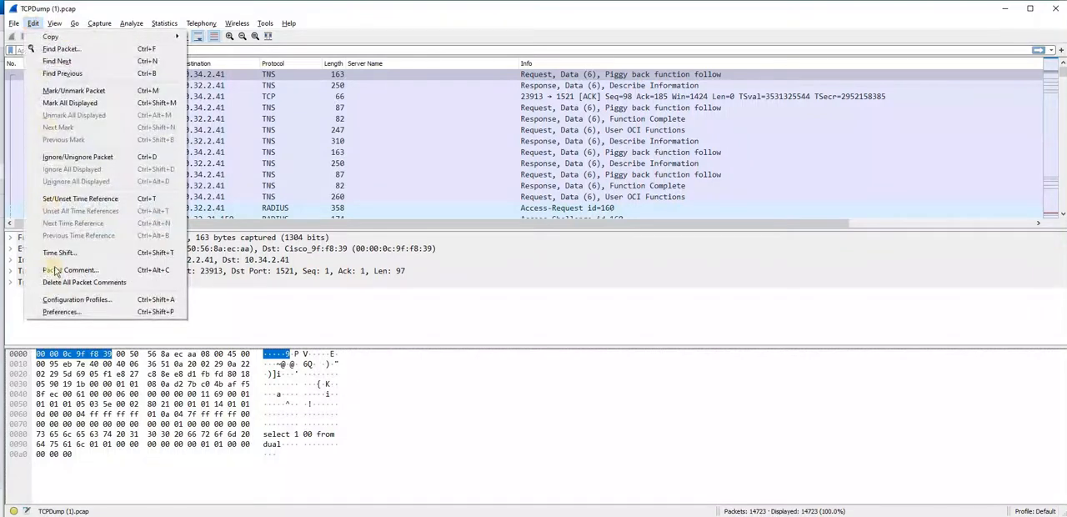
click(55, 312)
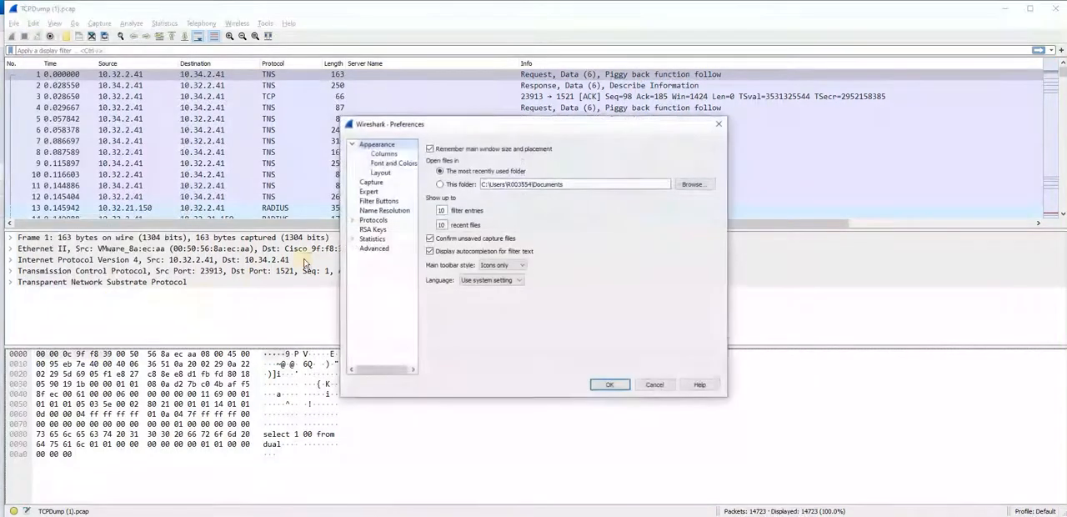
click(352, 220)
drag(412, 170, 410, 301)
click(395, 146)
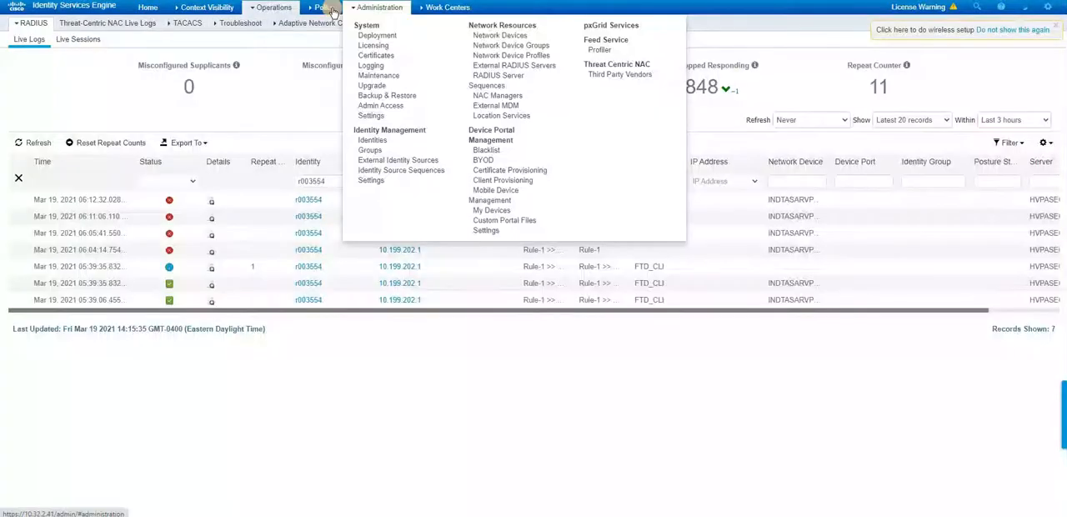
- Switch to Identity Services Engine and open the list of network devices
mouse_move(324, 7)
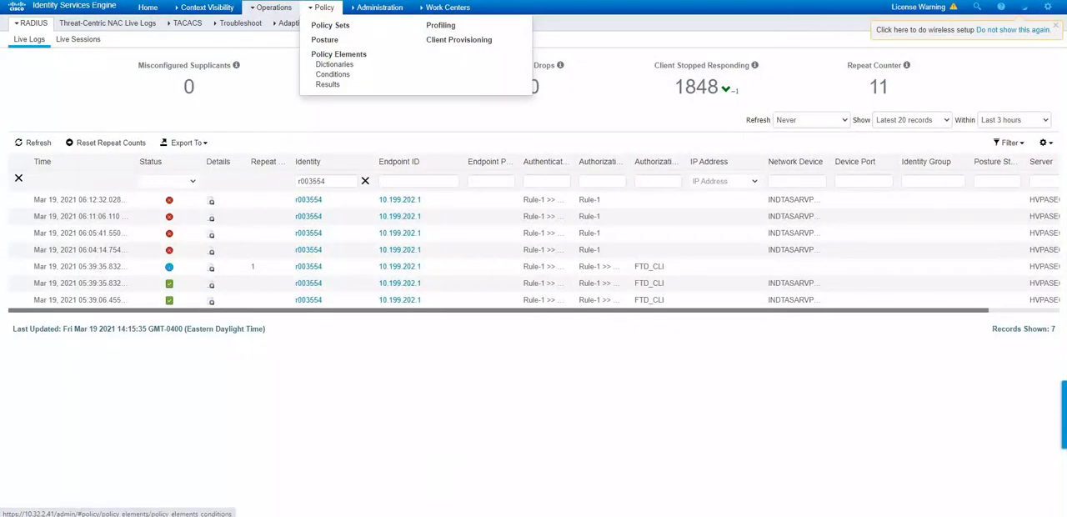
click(513, 477)
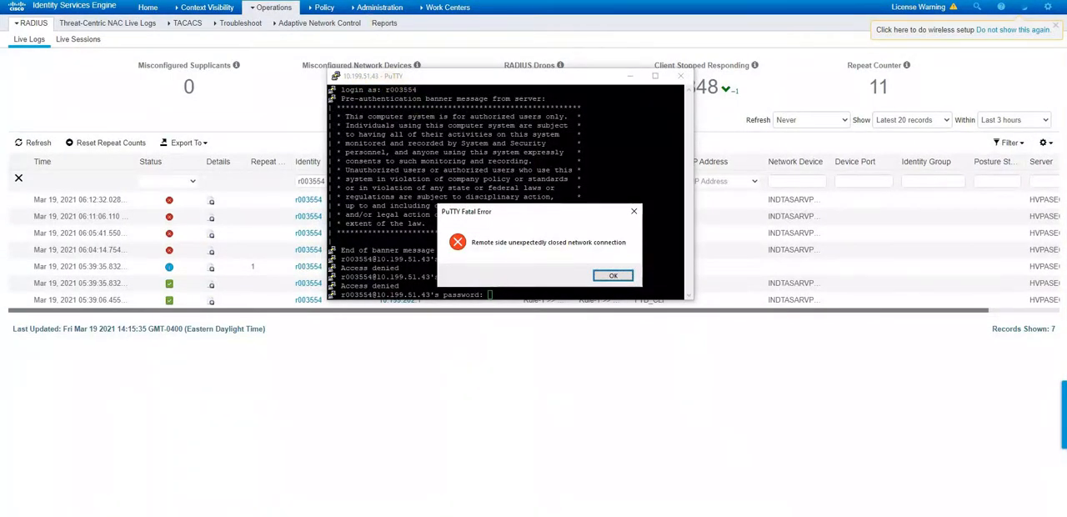
mouse_move(277, 8)
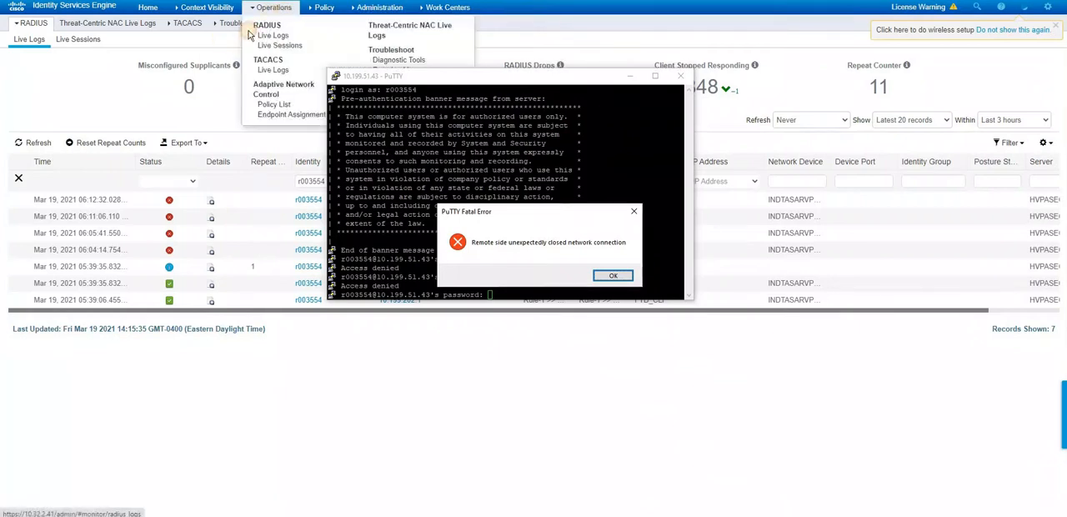
click(223, 42)
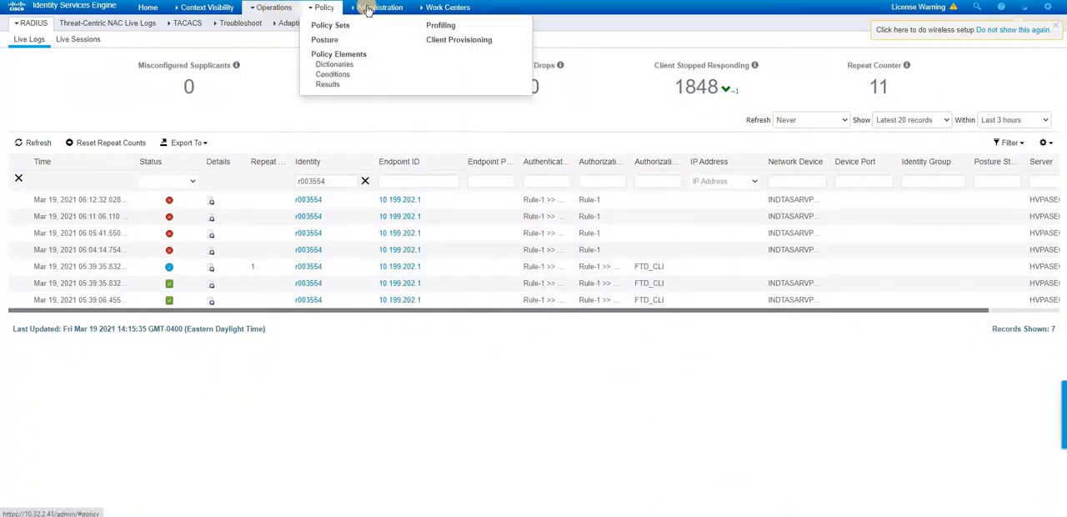
mouse_move(367, 8)
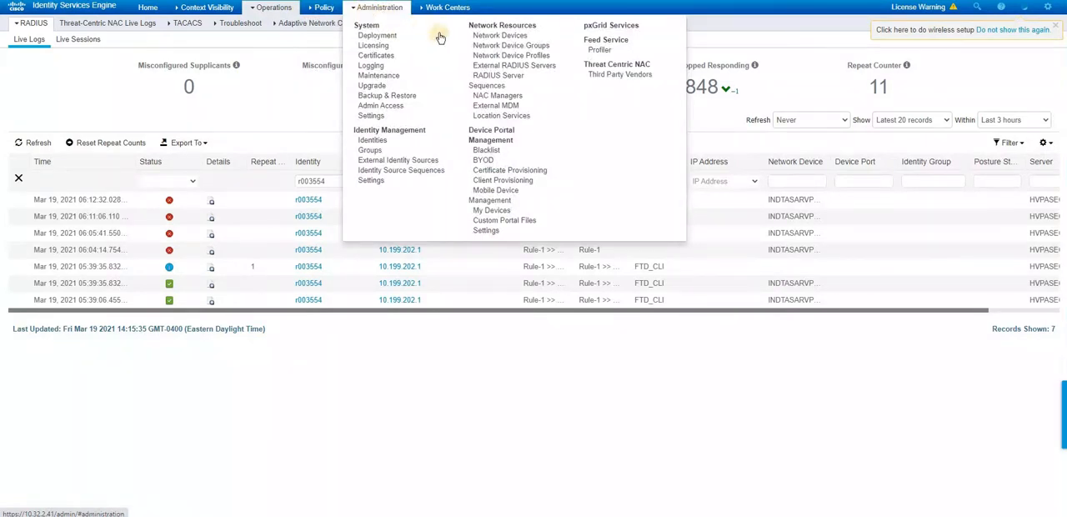
click(484, 36)
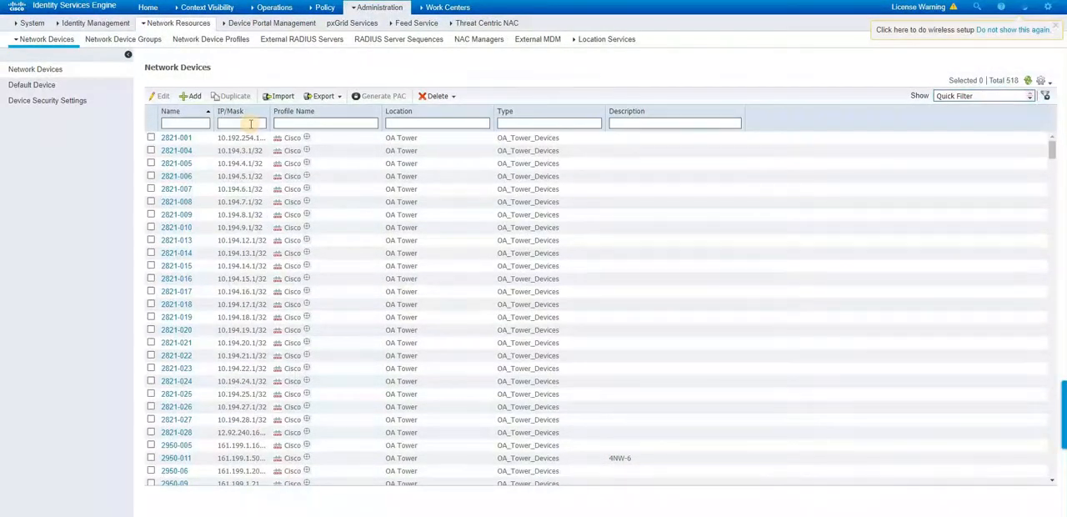
- Filter the network devices by IP 10.199.51. and open the INDY New VPN Firewall entry
click(250, 123)
text(10.199.51.)
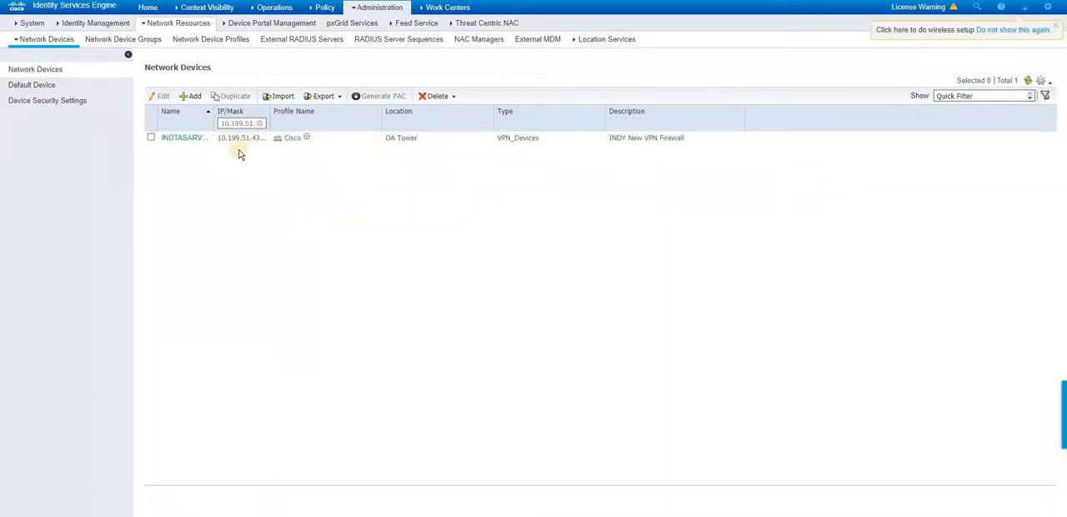
click(173, 138)
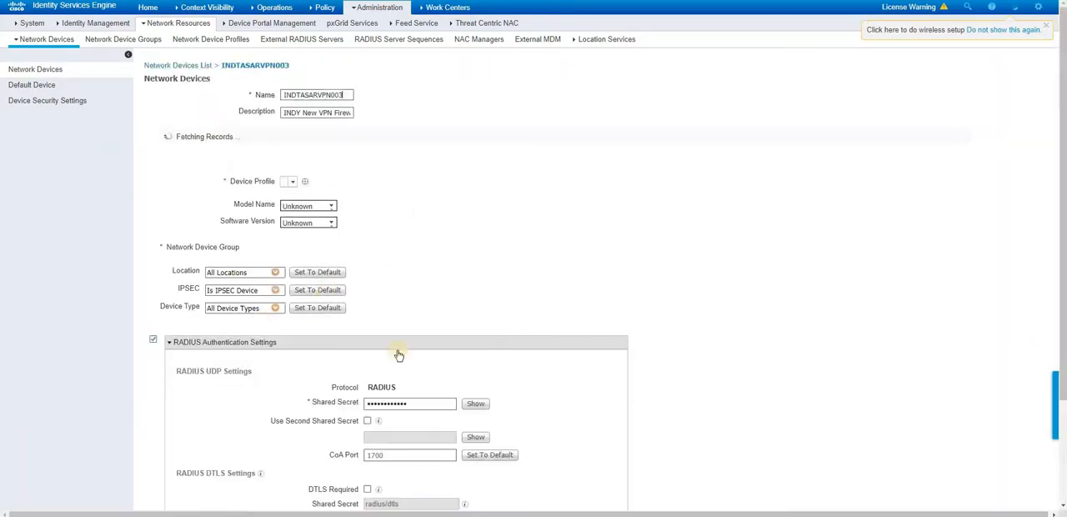
- Reveal the device's RADIUS shared secret and switch back to Wireshark's RADIUS preferences
click(468, 412)
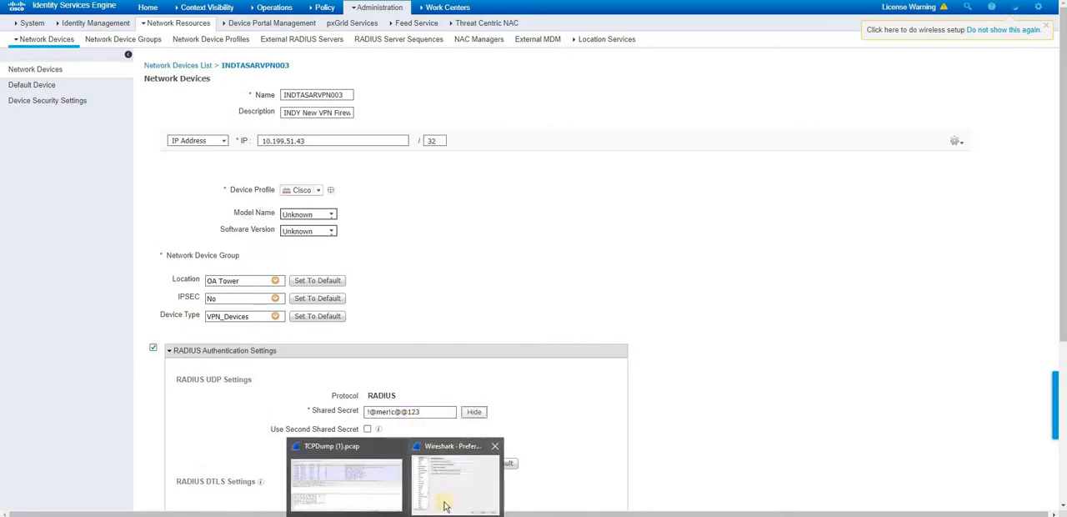
click(444, 506)
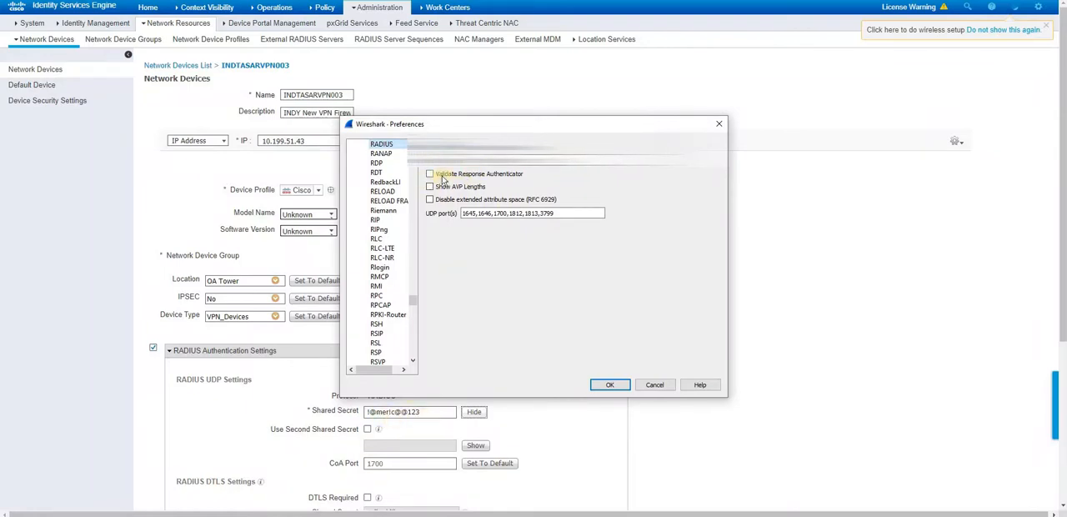
- Accept the RADIUS protocol preferences and filter the captured packets with ip.addr == 10.199.51.43
click(614, 387)
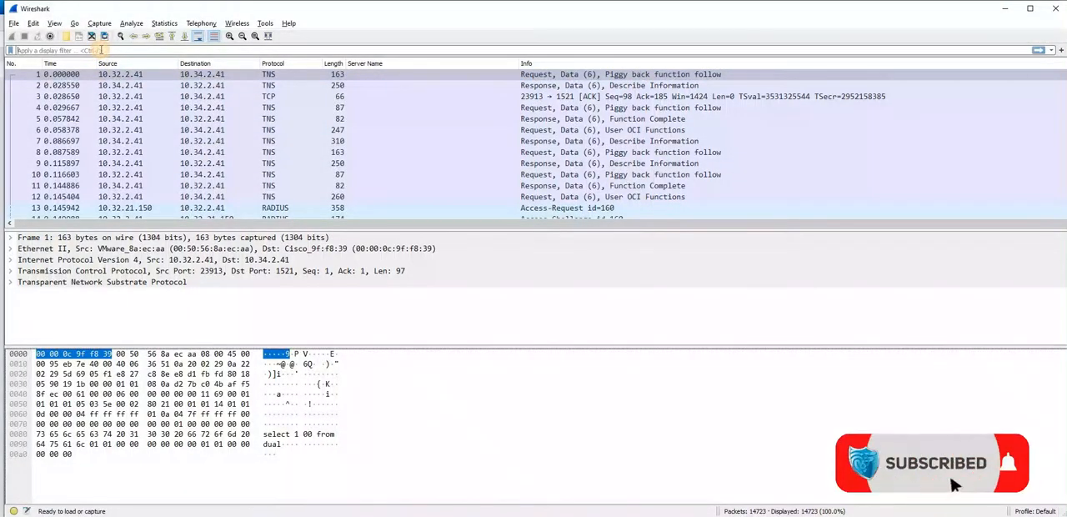
click(101, 51)
text(ip)
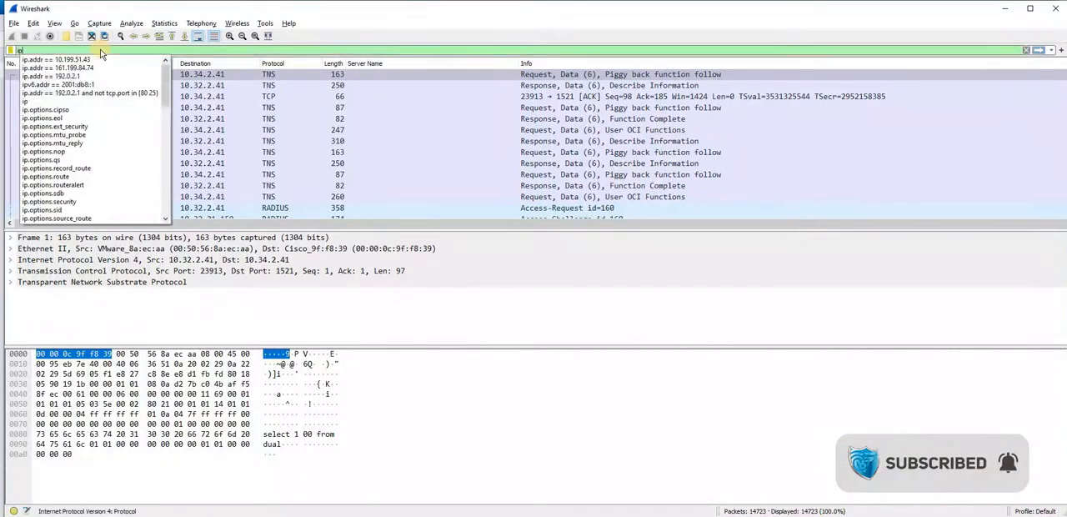
text(.add)
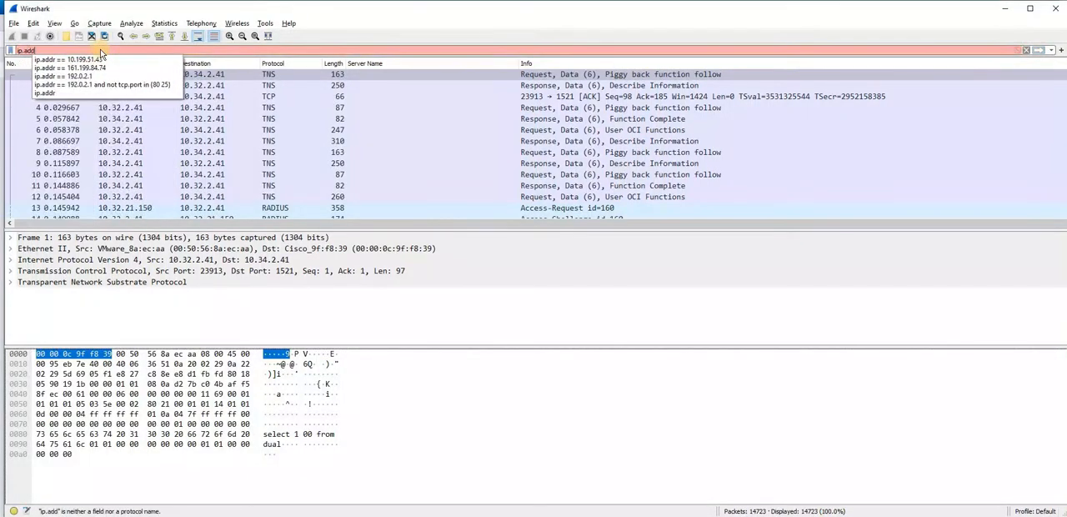
text(r )
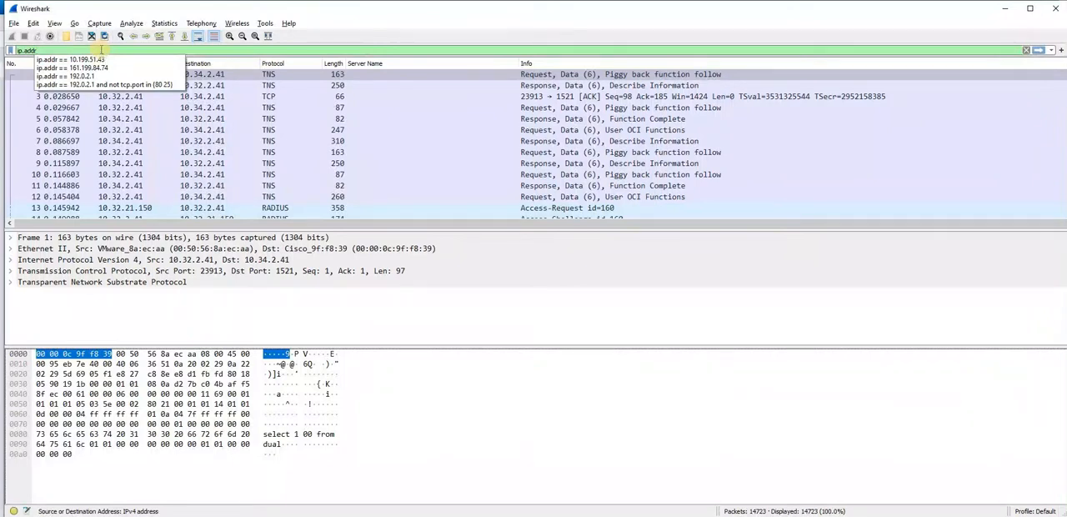
text(==)
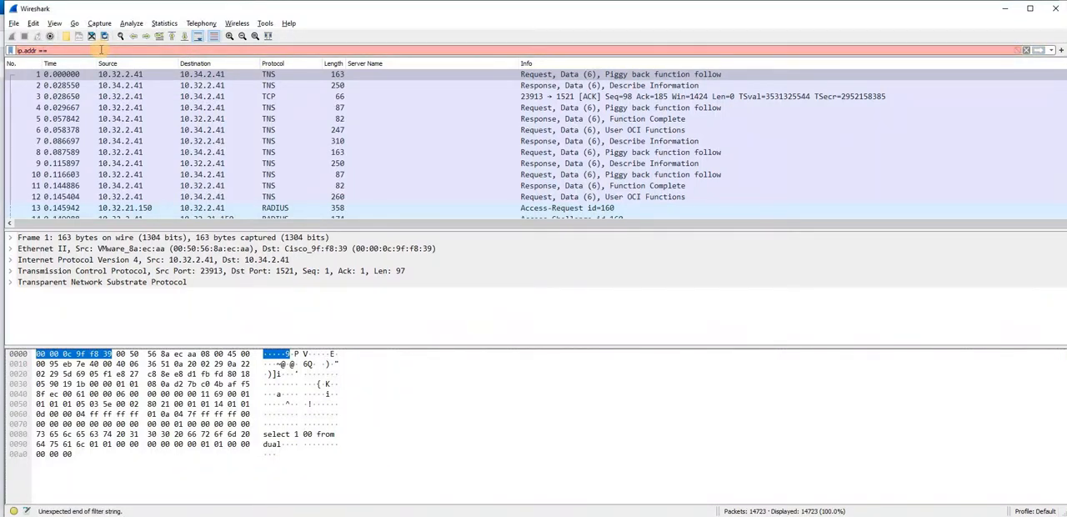
text( 10.199.51.43)
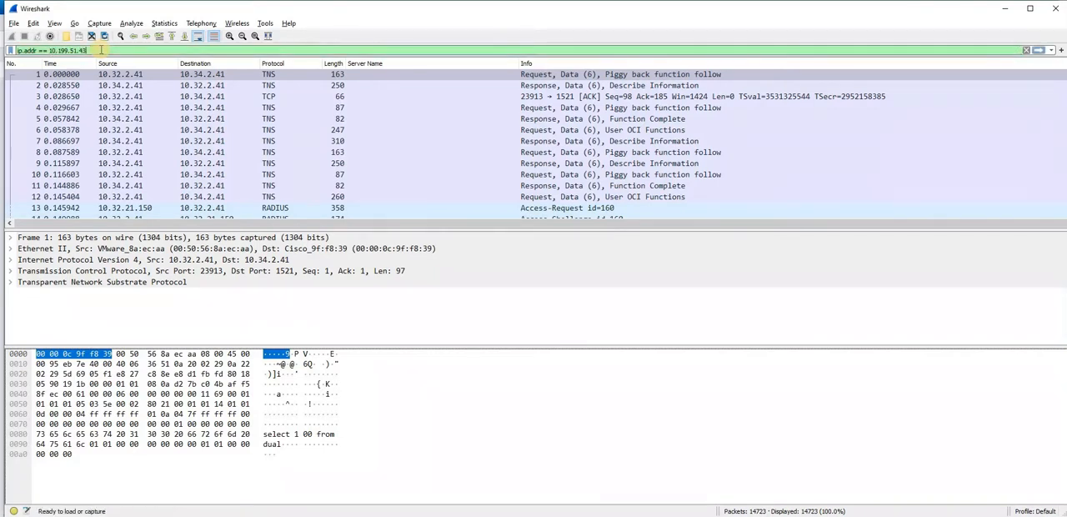
key(Return)
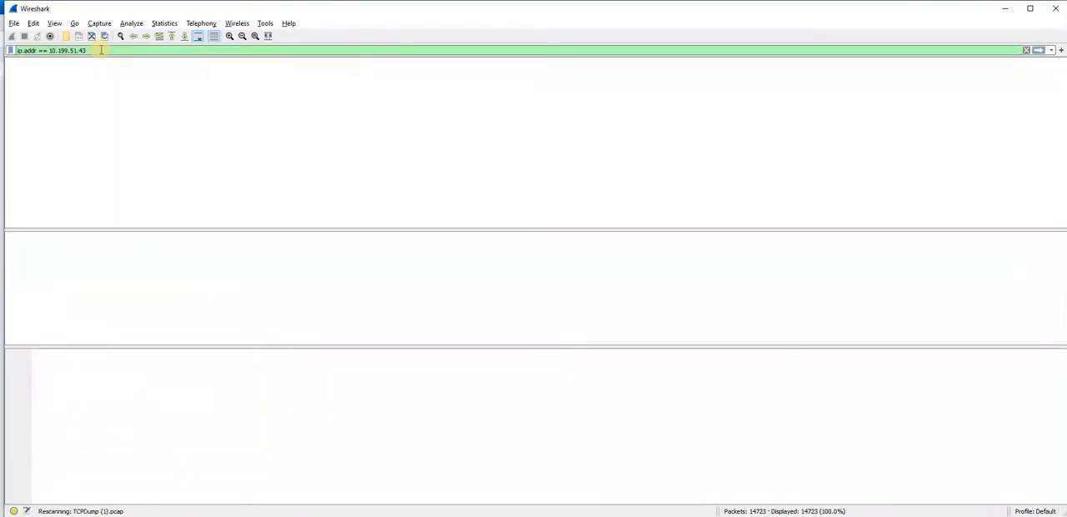
- Expand the Access-Request packet's RADIUS Protocol details and Attribute Value Pairs, and select the User-Password attribute to inspect it
click(503, 75)
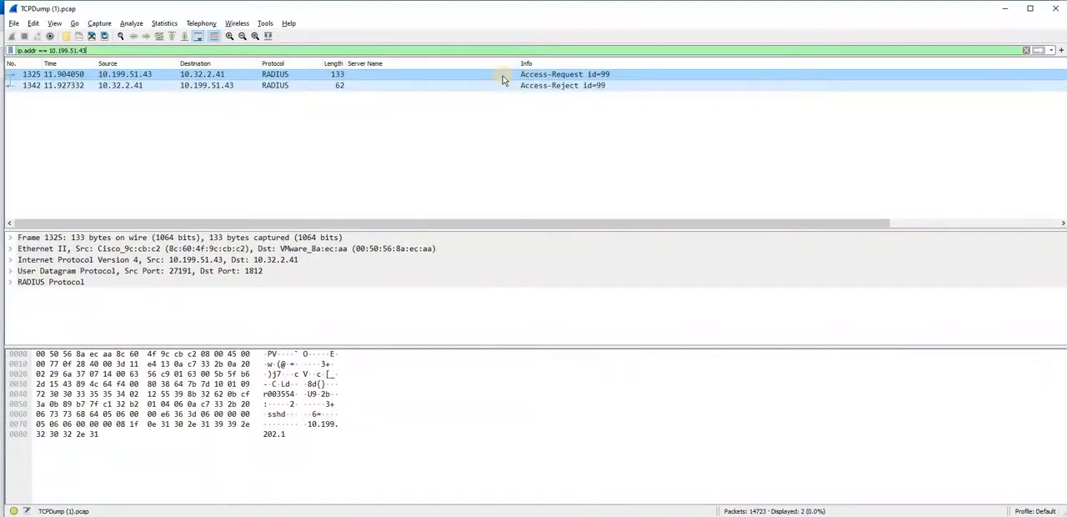
click(11, 282)
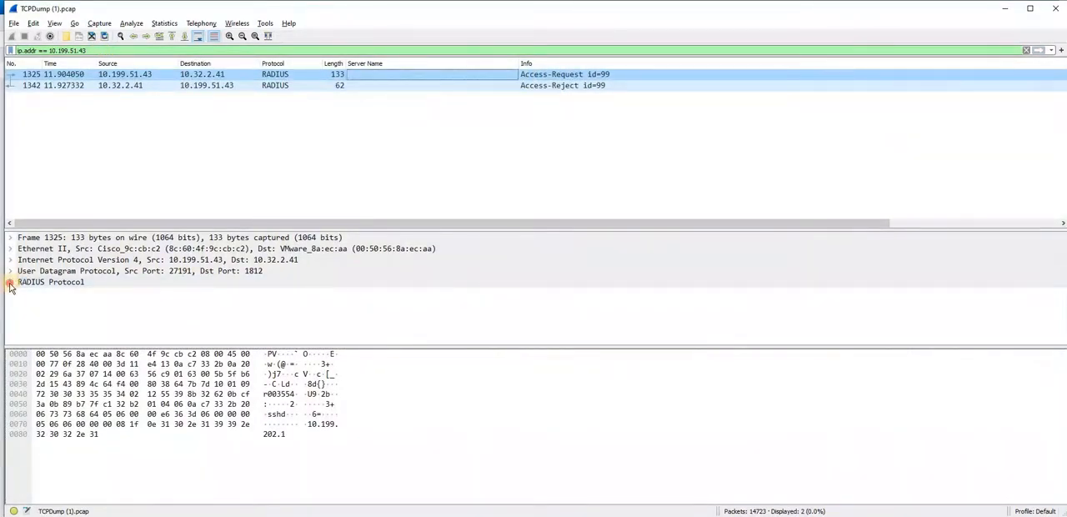
scroll(117, 307, down, 1)
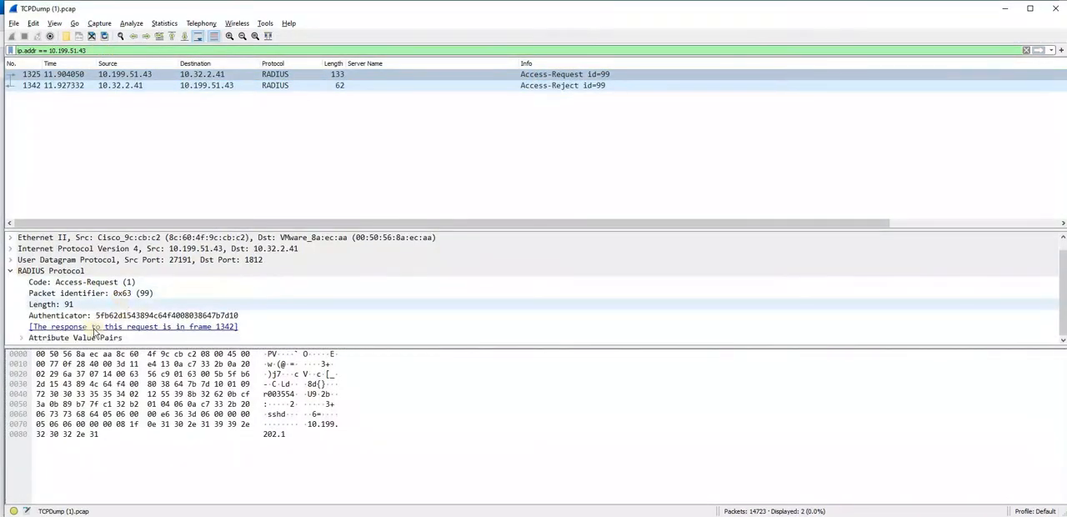
click(22, 340)
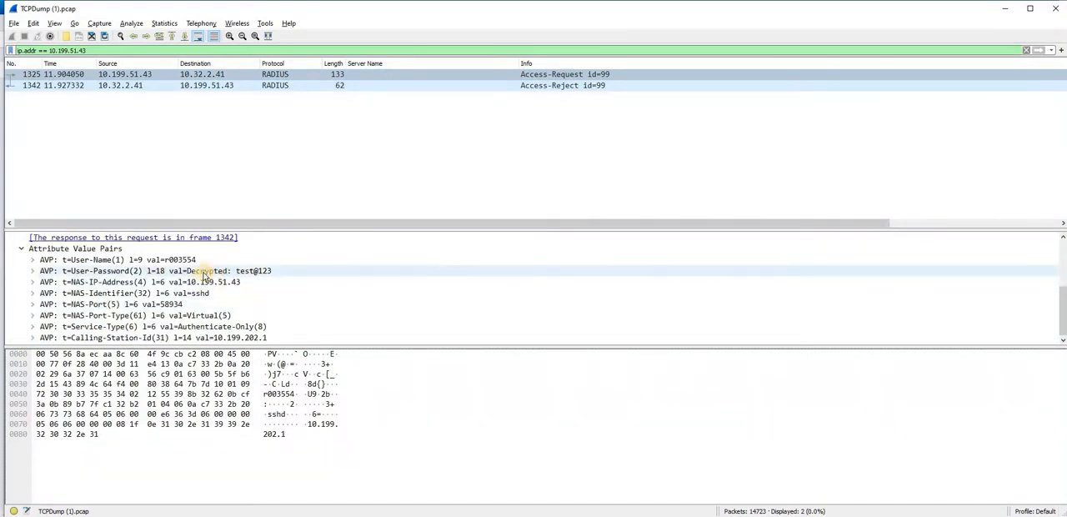
click(111, 271)
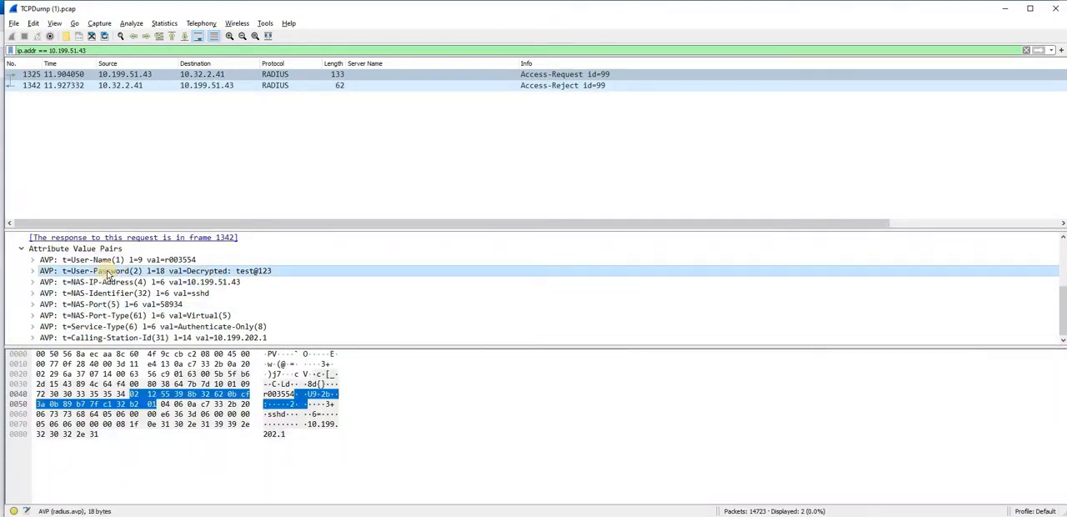